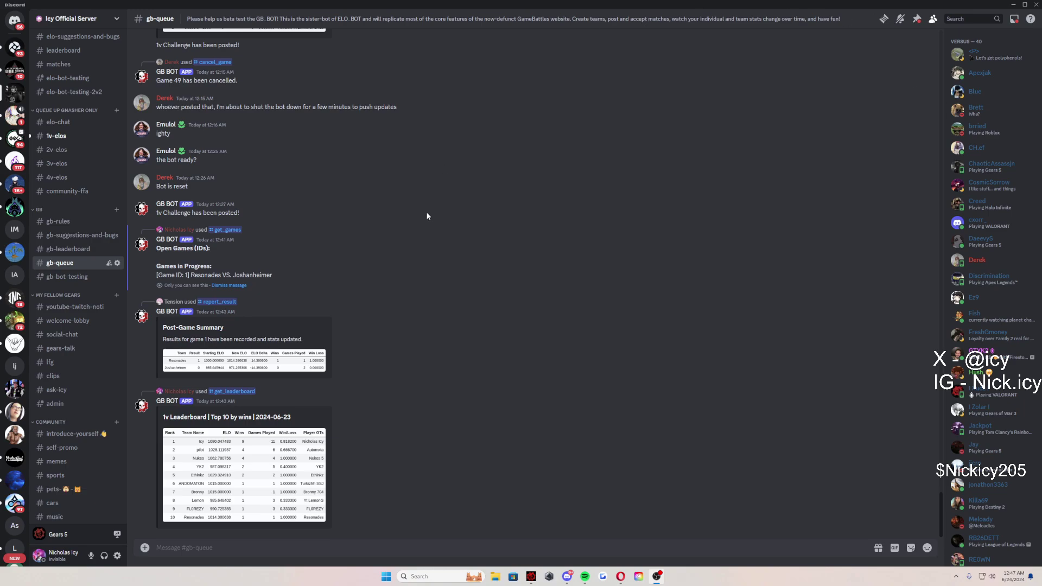
Try GB BOT's register_gamertag command with the player's gamertag in the gb-queue channel
left_click(280, 546)
type("/re")
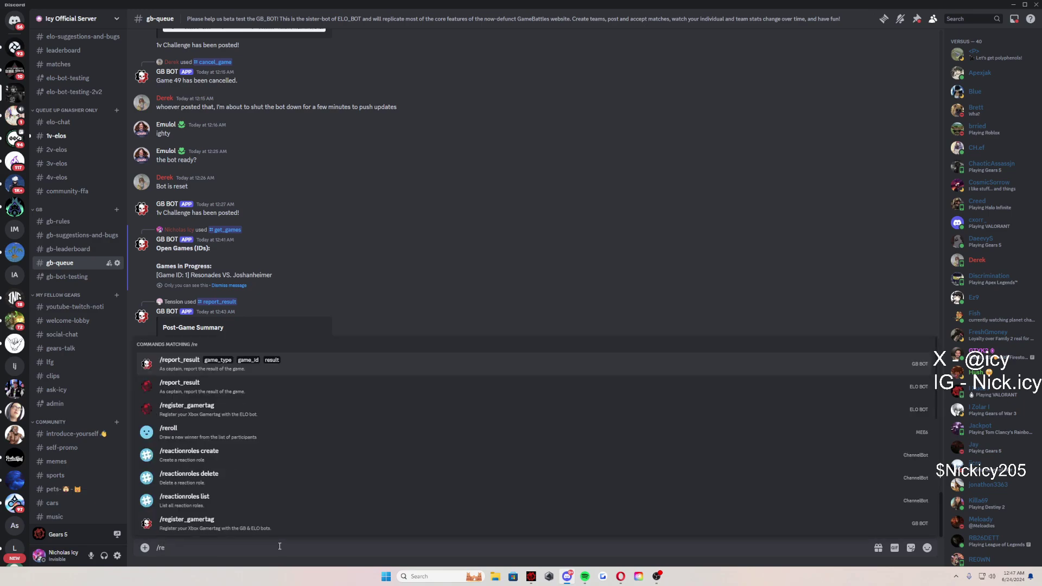
type("g")
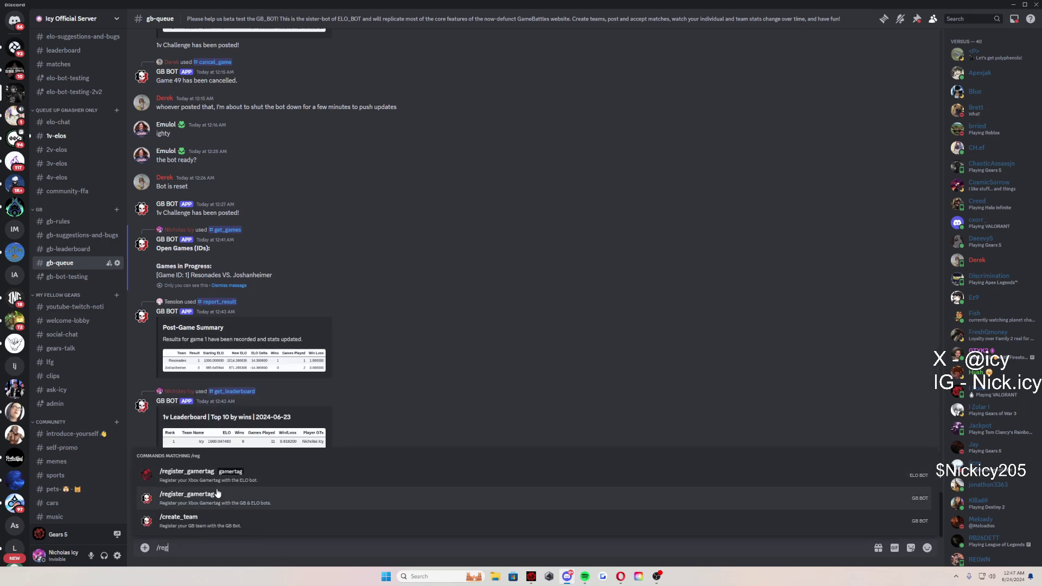
left_click(204, 505)
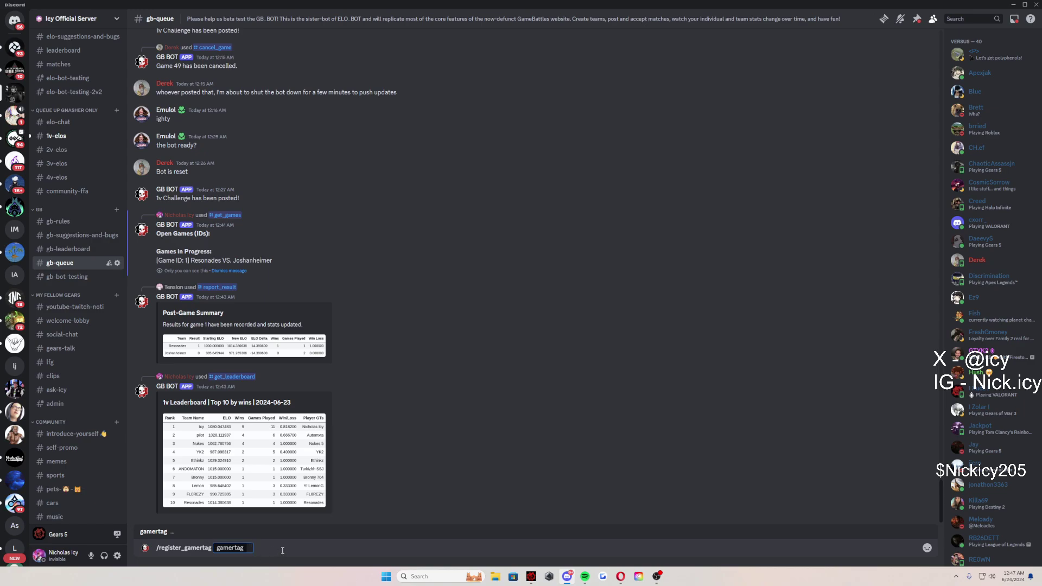
type("Nicholas Icy")
key("Return")
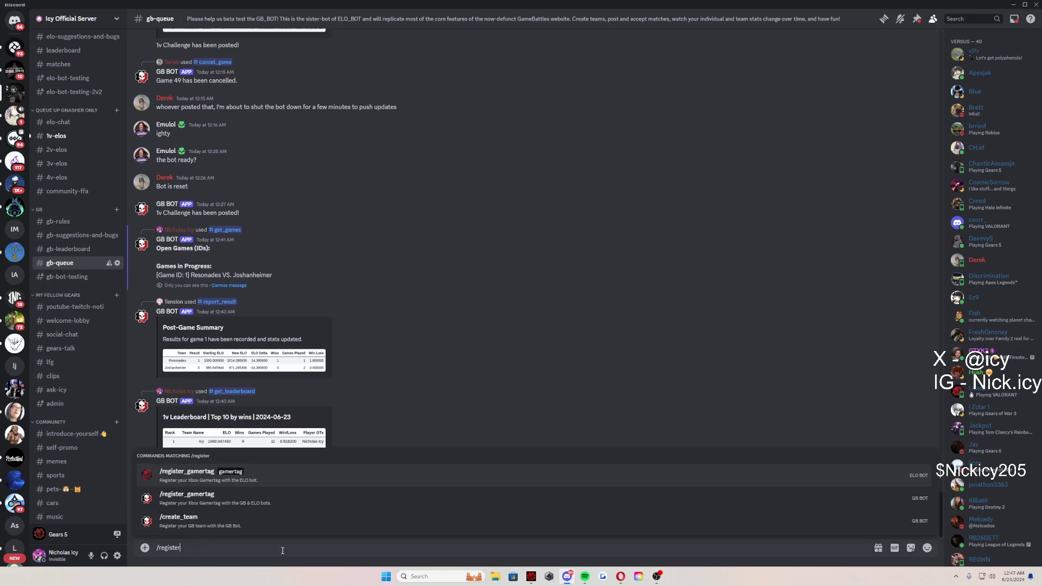
type("/cre")
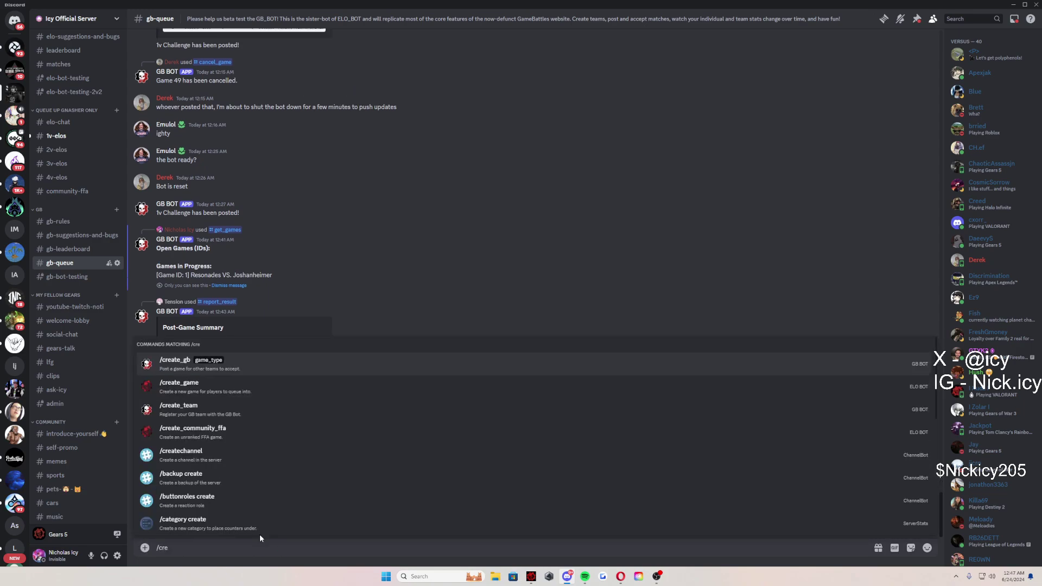
left_click(198, 361)
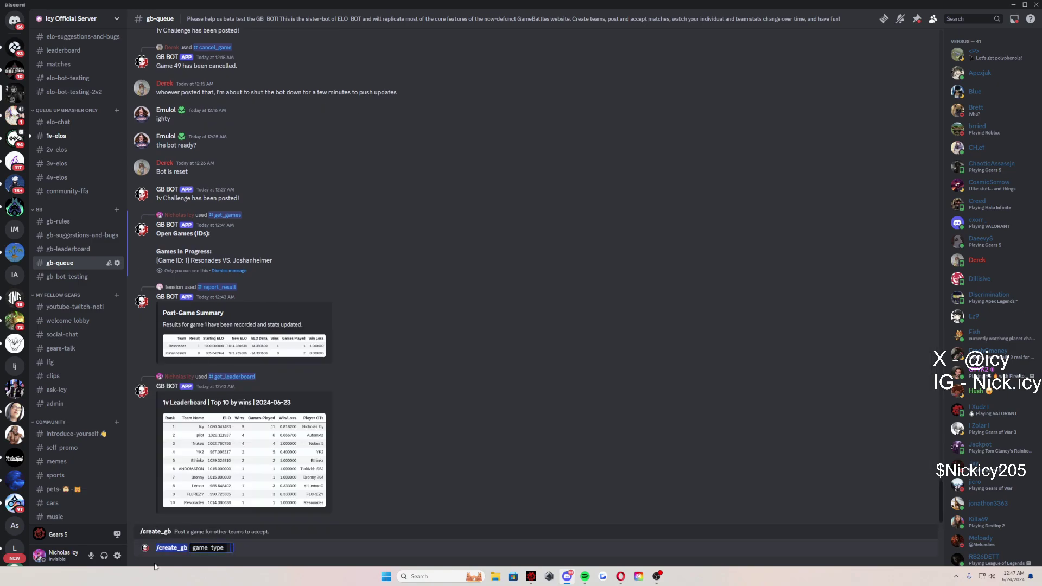
key("BackSpace")
key("BackSpace")
key("BackSpace")
key("BackSpace")
key("BackSpace")
key("BackSpace")
key("BackSpace")
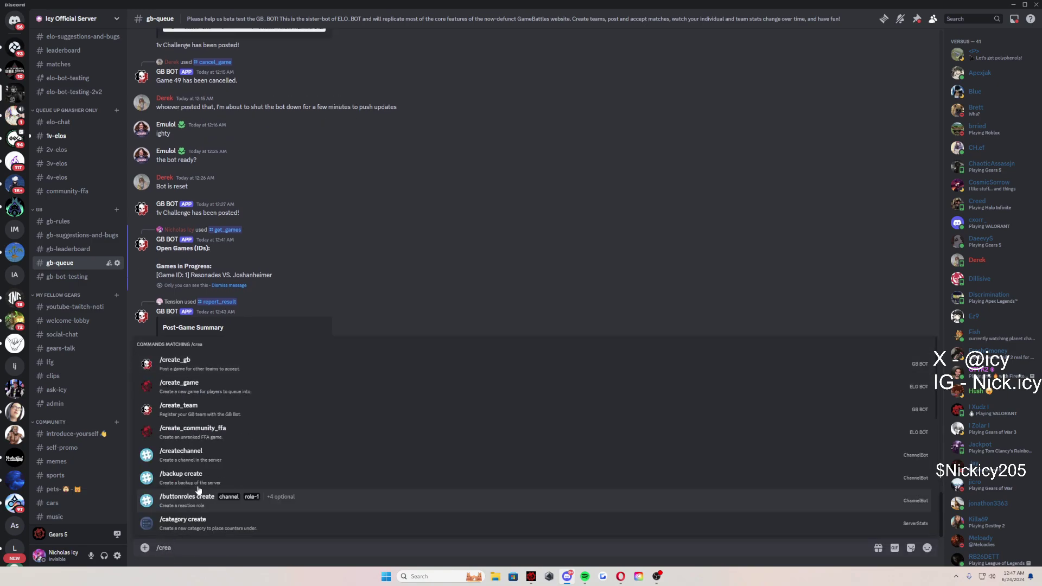
Draft GB BOT's create_team command with game type 1v and team name falksdjfasldkf, and discard it unsent
left_click(202, 419)
left_click(171, 470)
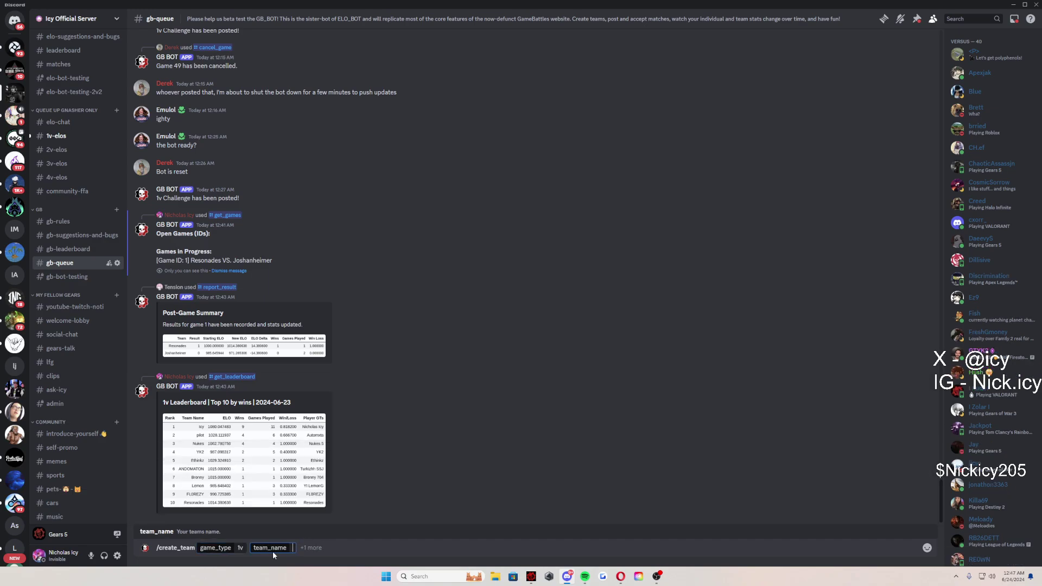
type("falksdjfasldkf")
key("BackSpace")
key("BackSpace")
key("BackSpace")
key("BackSpace")
key("BackSpace")
key("BackSpace")
key("BackSpace")
key("BackSpace")
key("BackSpace")
key("BackSpace")
key("BackSpace")
key("BackSpace")
key("BackSpace")
key("BackSpace")
key("BackSpace")
key("BackSpace")
key("BackSpace")
key("BackSpace")
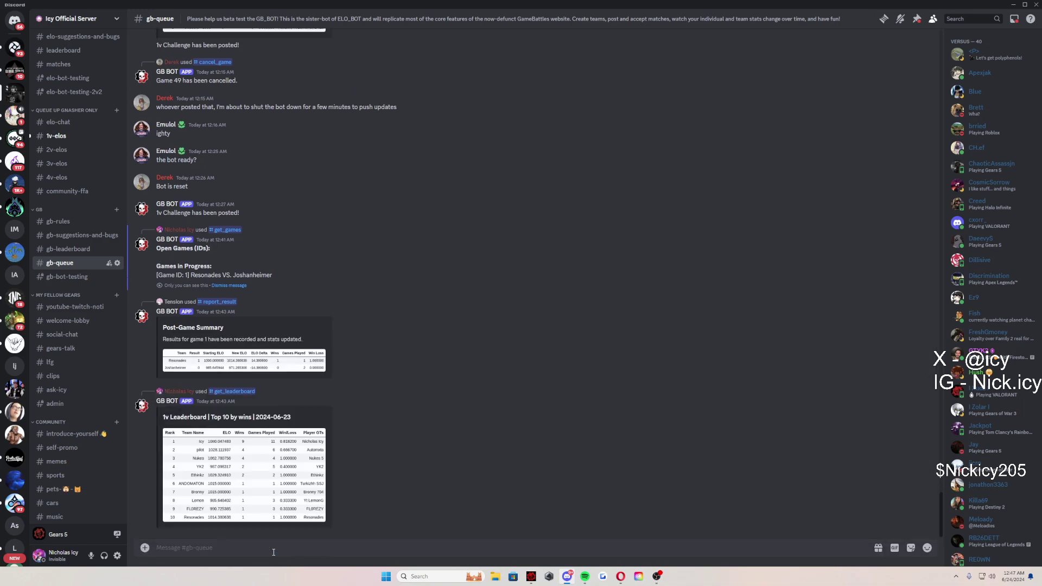
Request the currently posted 1v games with GB BOT's get_games command
type("/get")
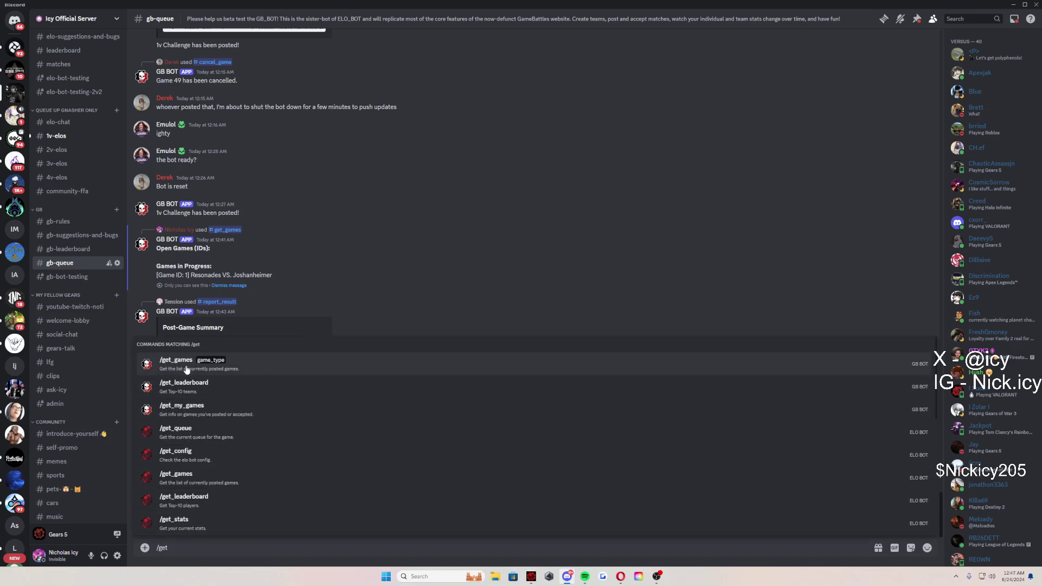
left_click(196, 362)
left_click(167, 477)
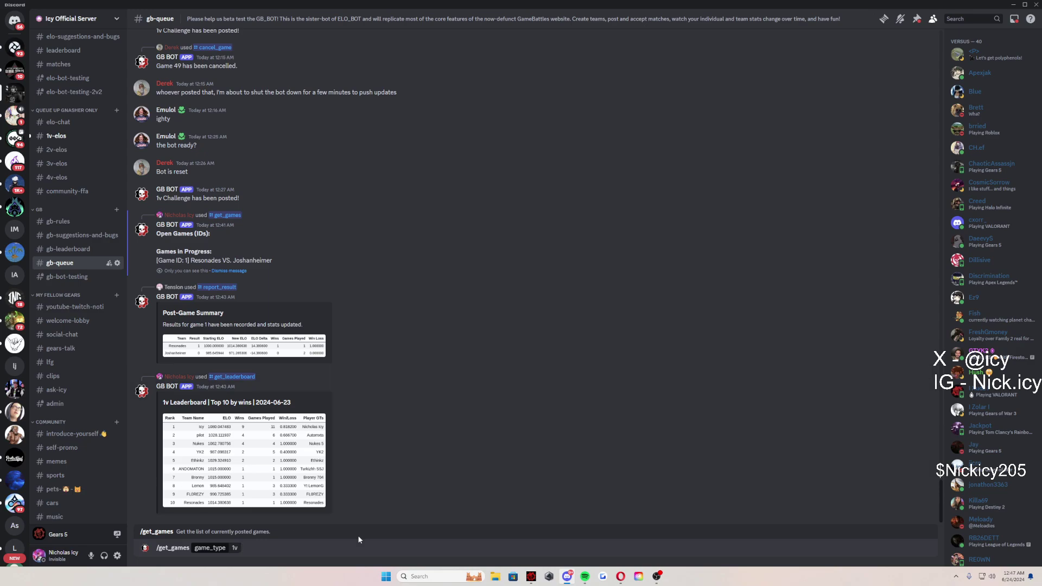
key("Return")
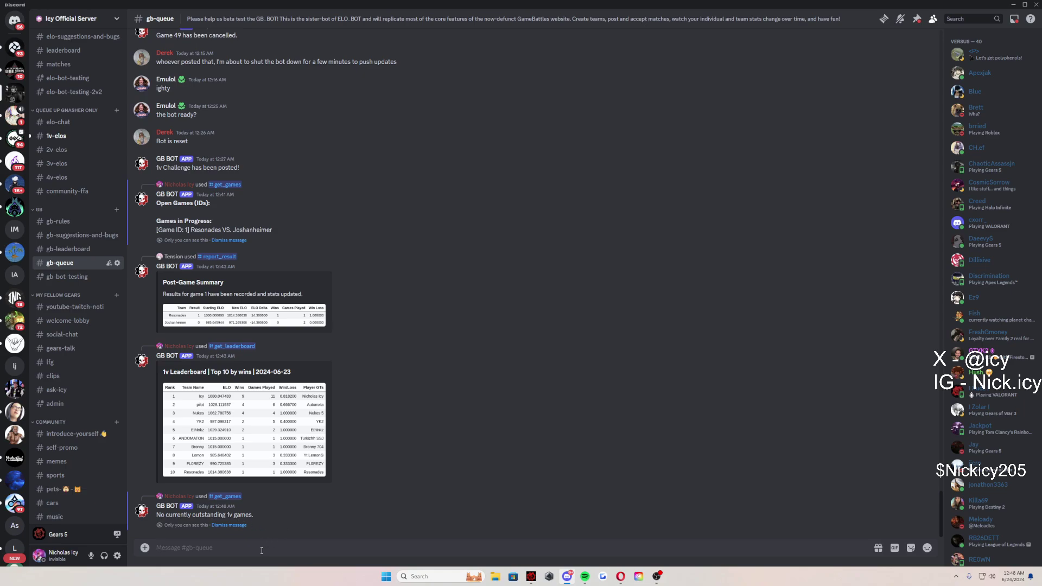
Post a 1v match challenge with GB BOT's create_gb command and check its game ID
type("/crea")
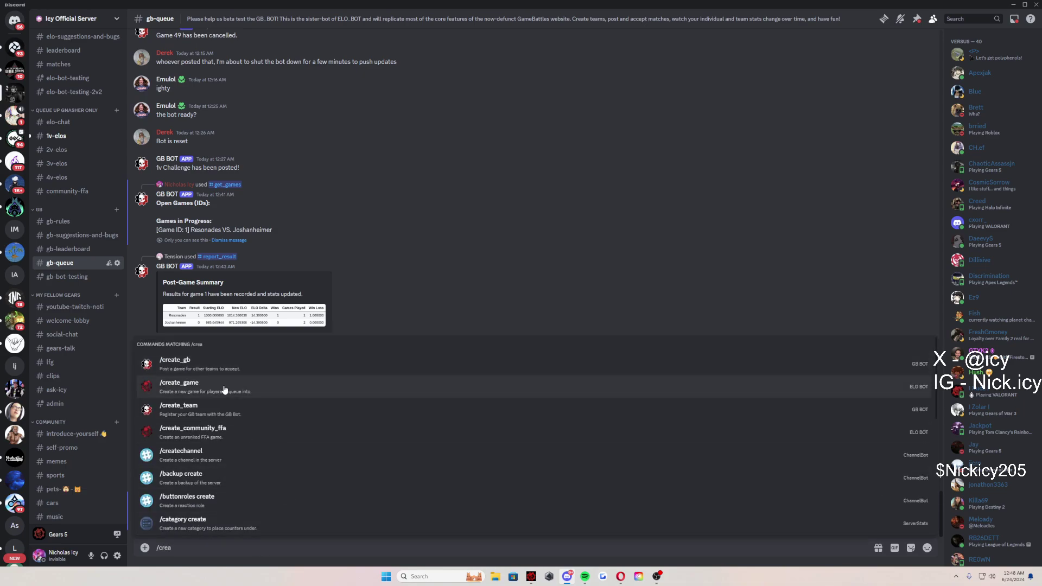
left_click(221, 369)
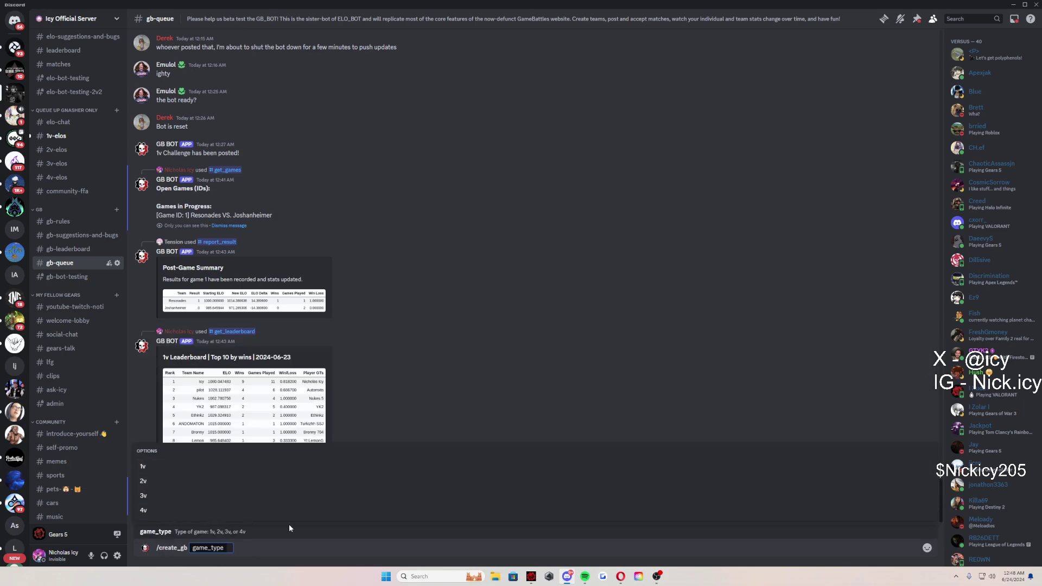
left_click(157, 466)
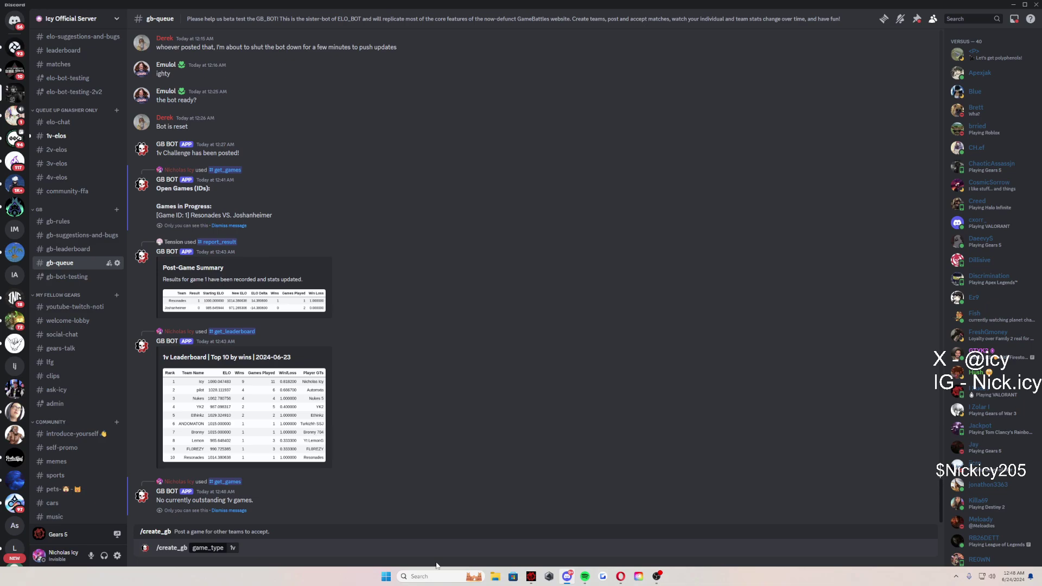
key("Return")
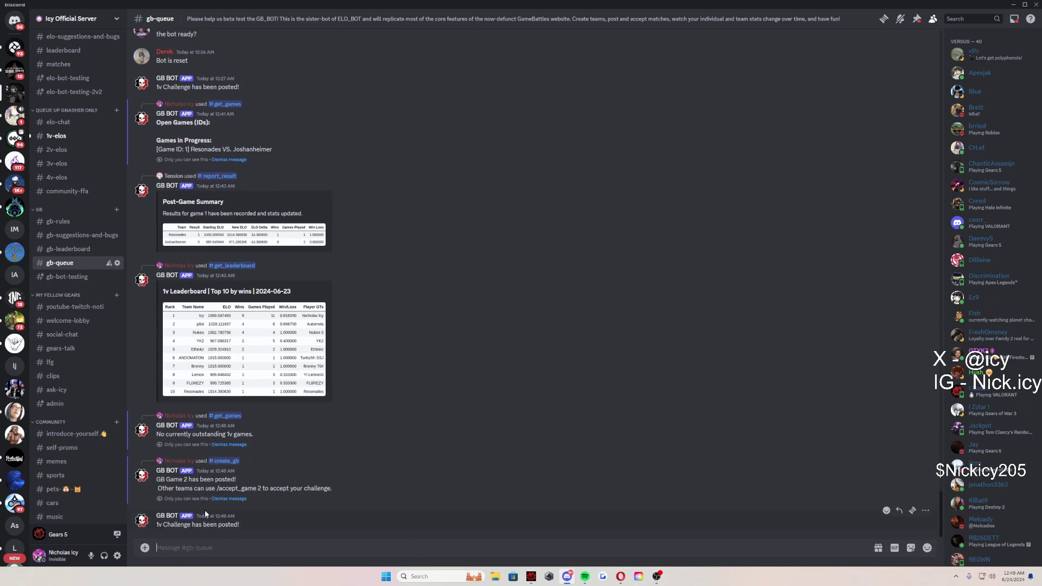
left_click_drag(171, 480, 189, 480)
Run get_games for game type 1v again to check the open game IDs after posting the challenge
left_click(231, 556)
type("/get")
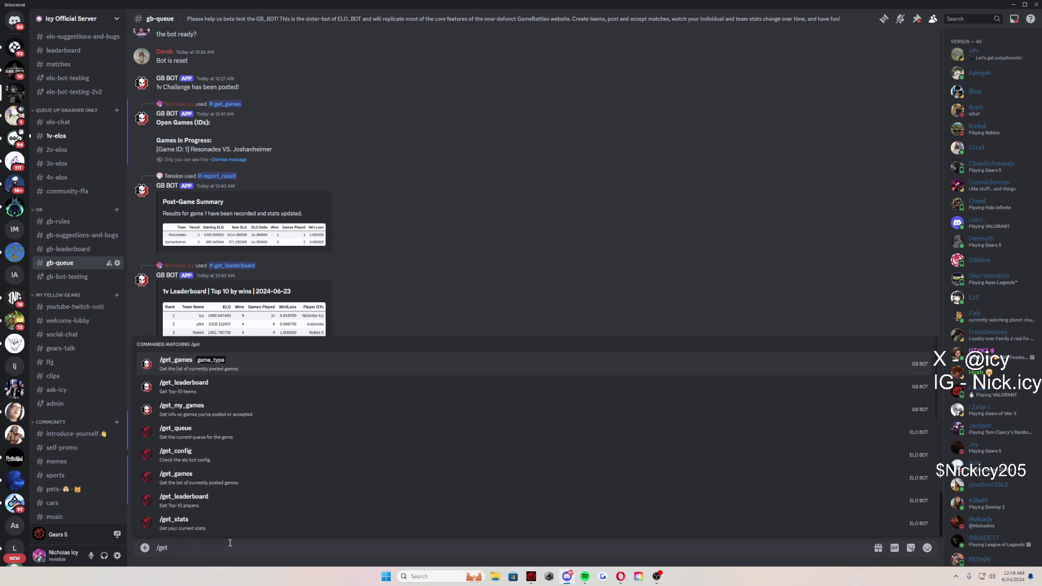
left_click(261, 363)
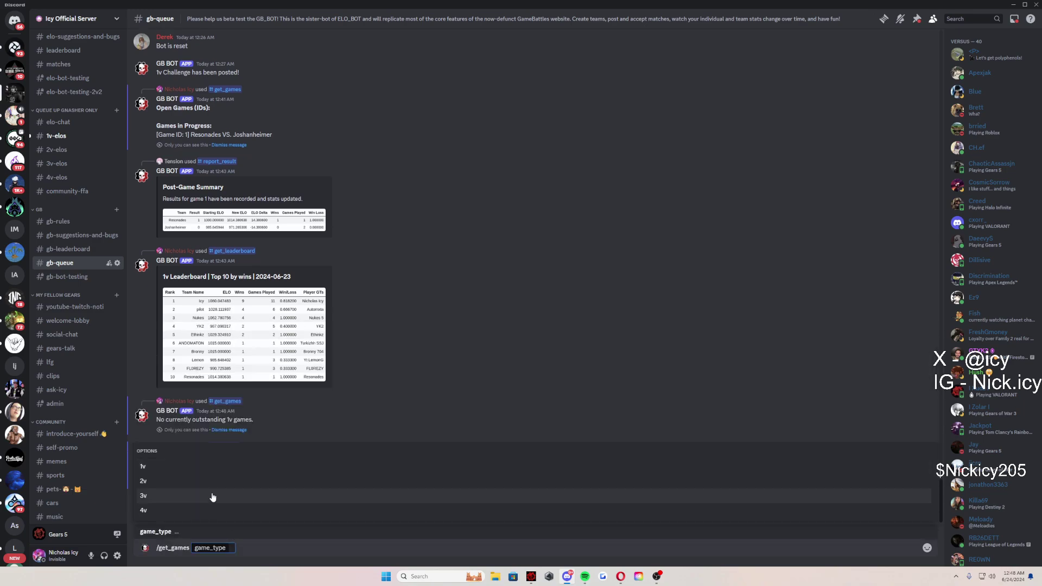
type("1v")
key("Return")
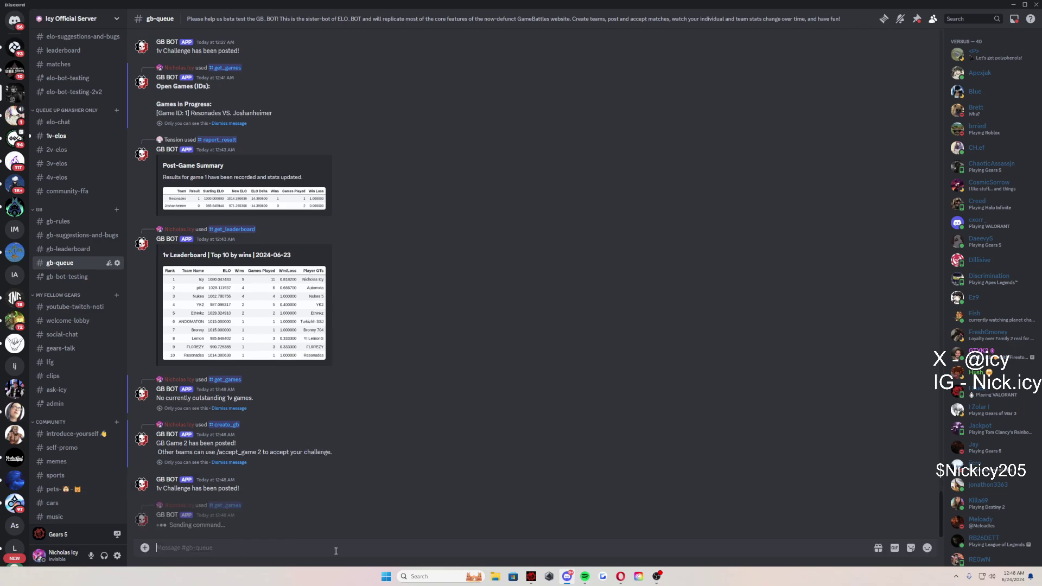
left_click_drag(160, 501, 215, 504)
left_click(162, 509)
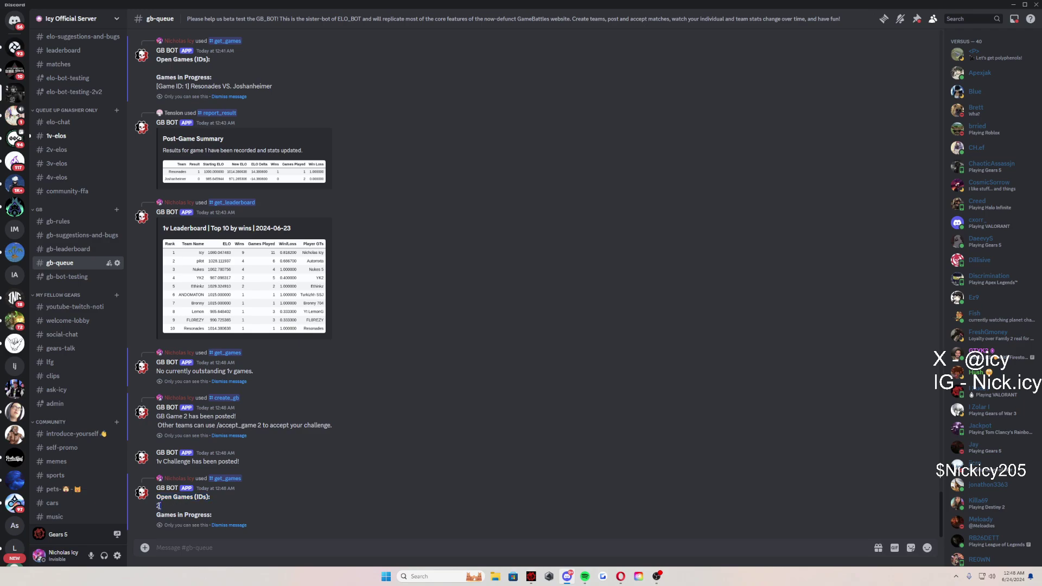
Try accepting the posted match with the accept_game command, using game type 1v and game ID 2
left_click(213, 548)
type("/acc")
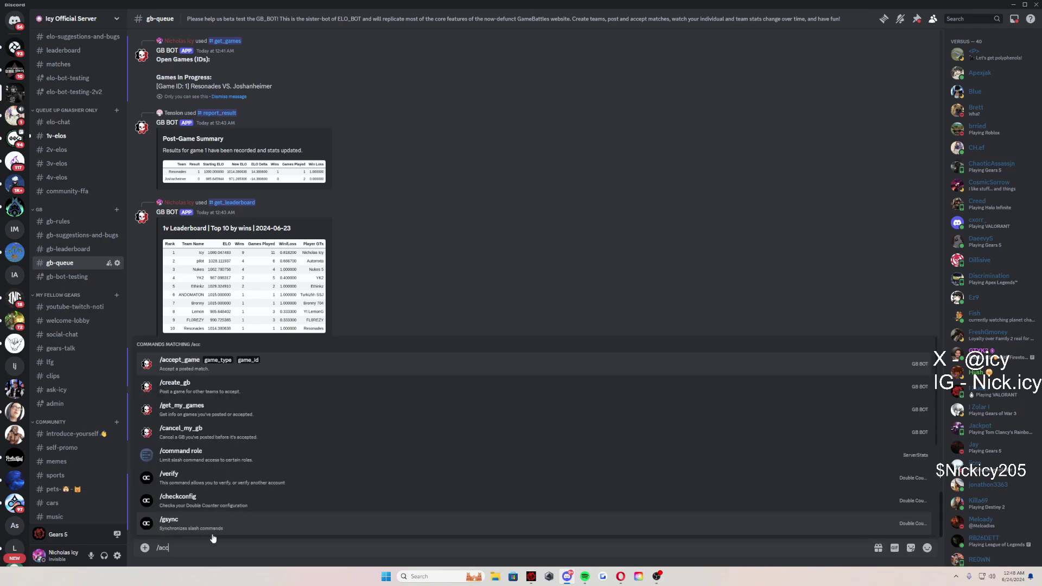
left_click(227, 367)
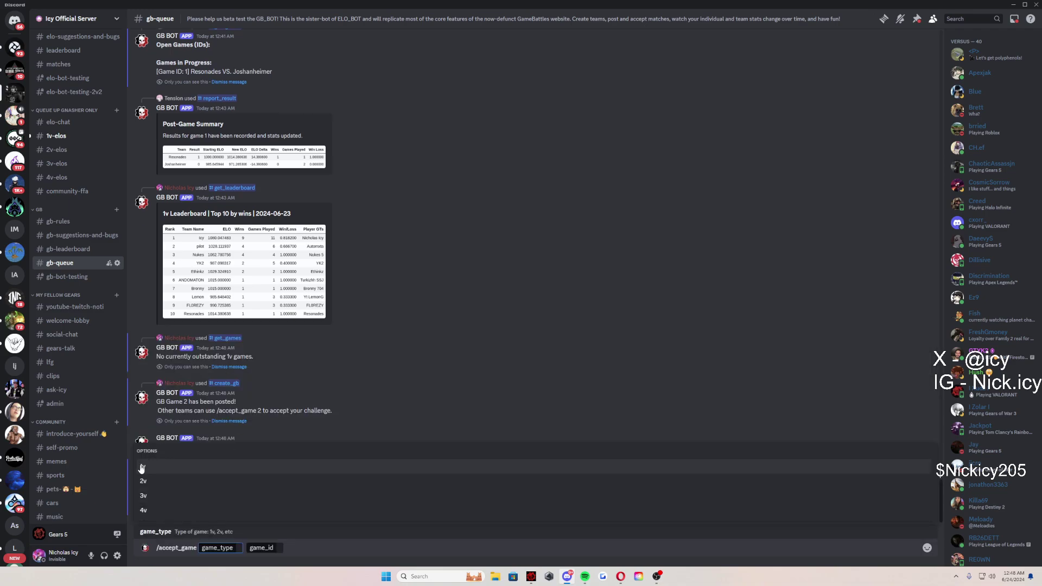
left_click(151, 449)
type("2")
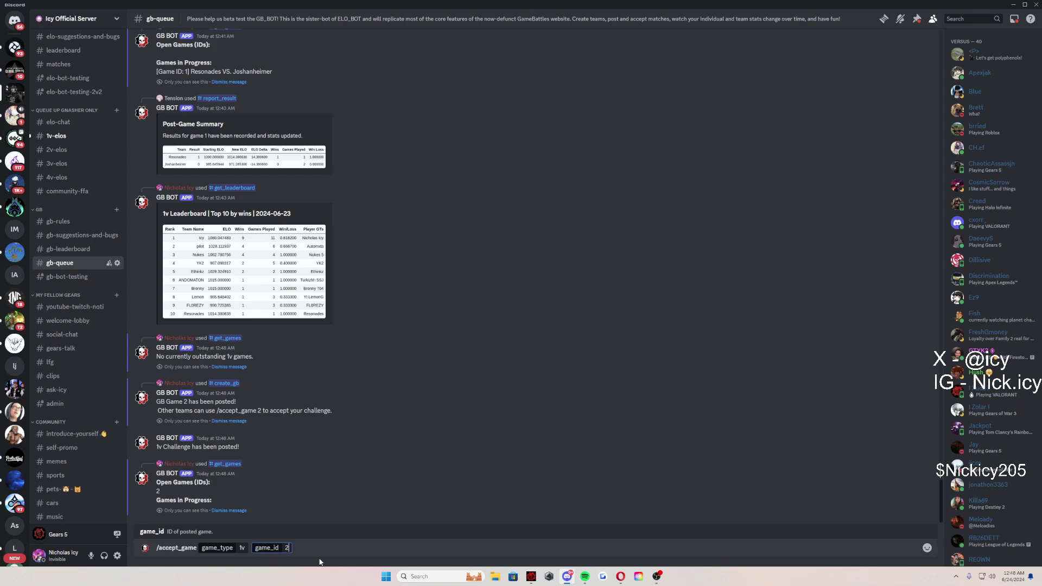
key("Return")
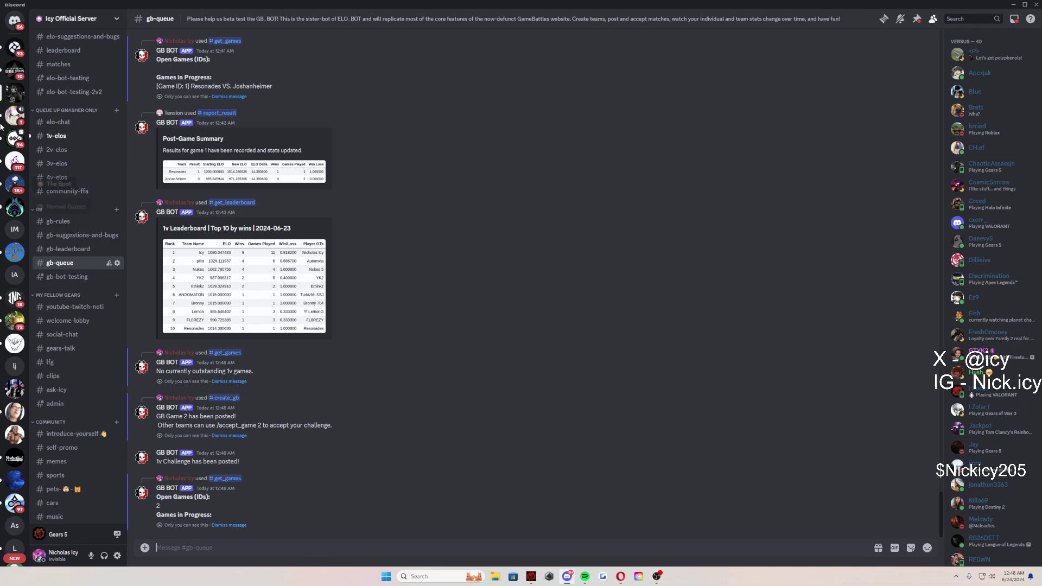
Review the past match-acceptance messages in the GB BOT direct message history
left_click(14, 20)
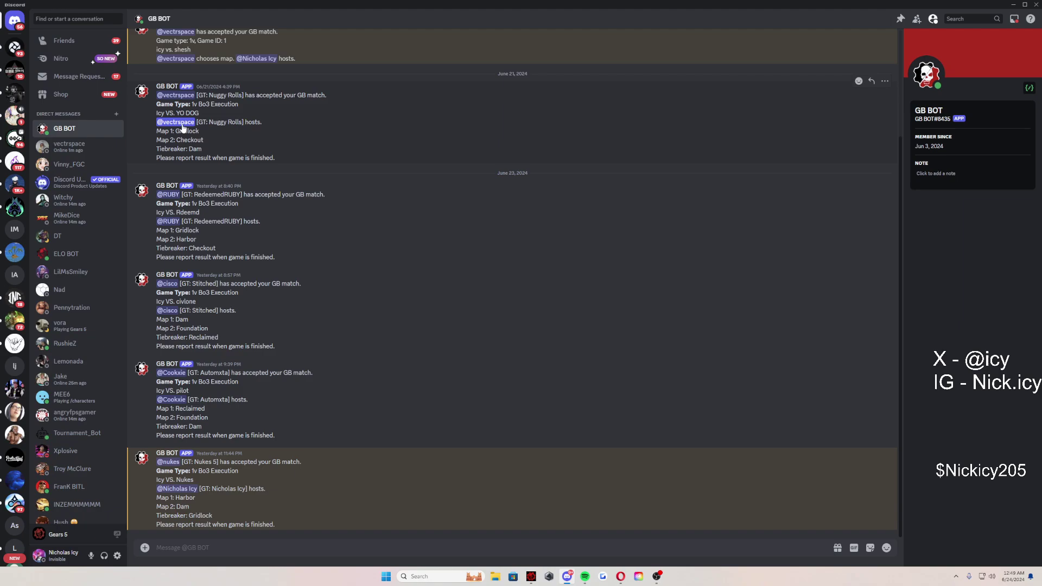
scroll(344, 490, "up", 5)
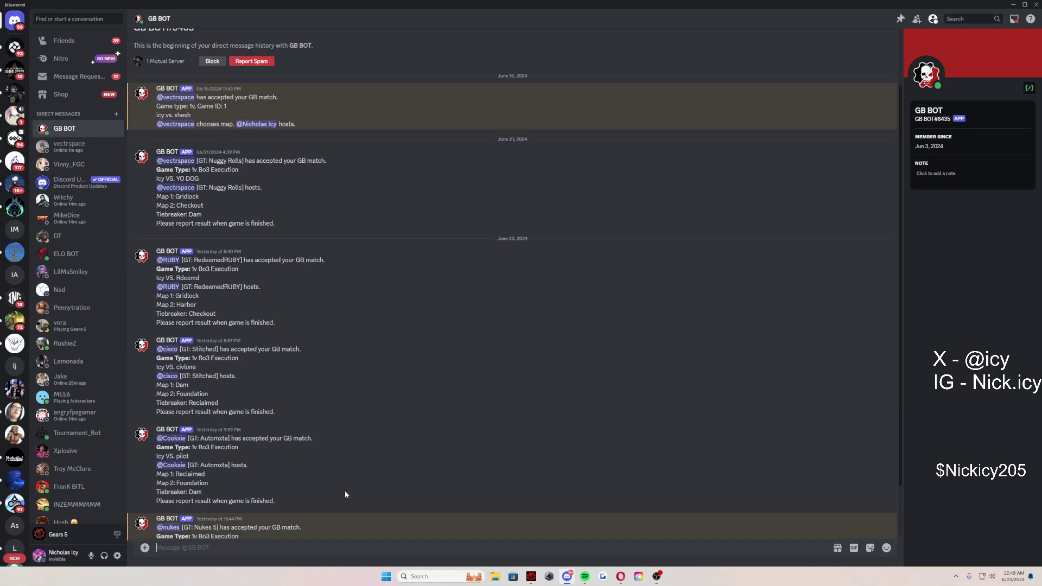
scroll(319, 489, "down", 5)
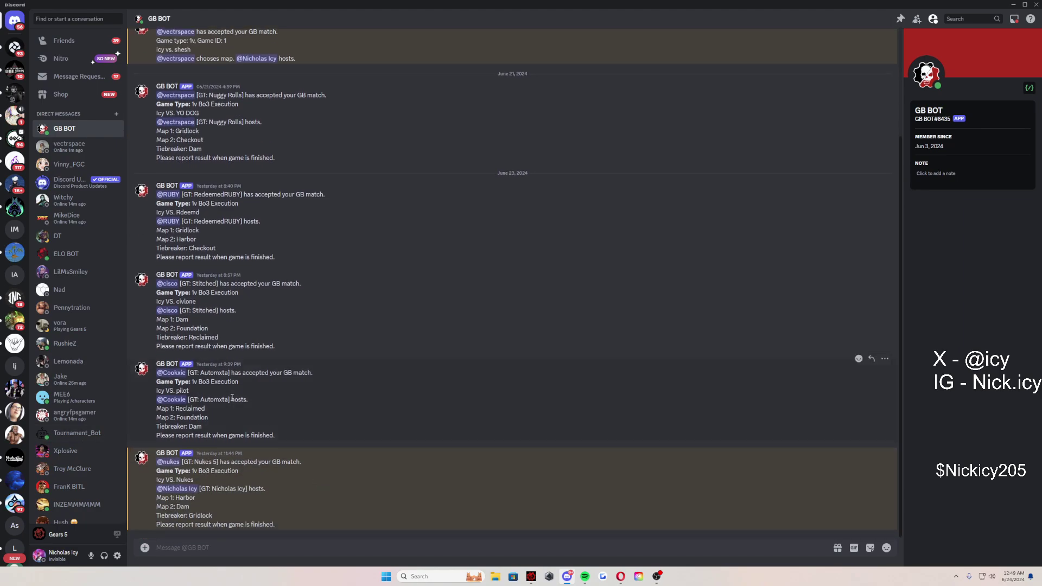
left_click(15, 89)
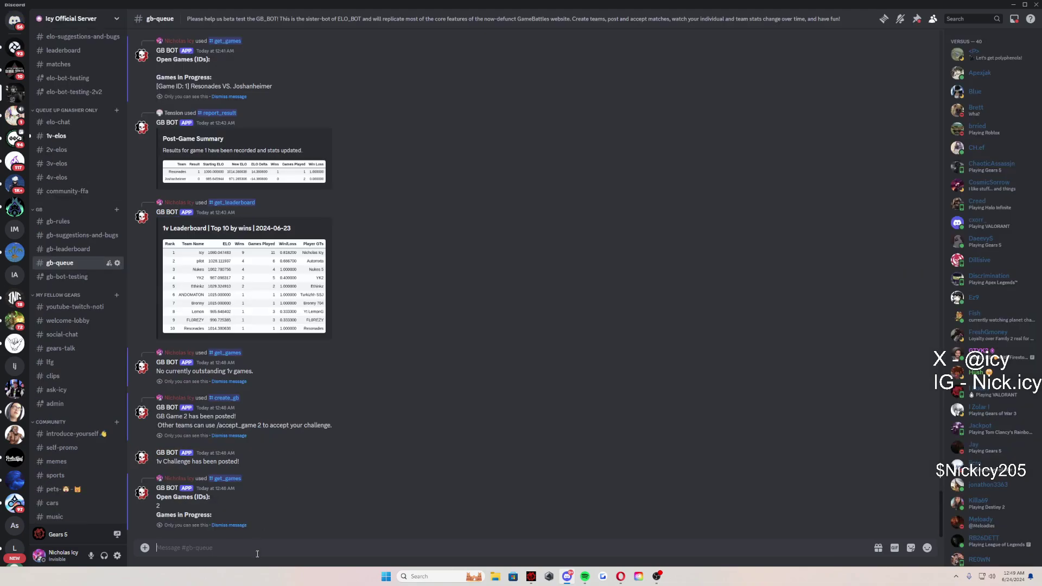
type("/cancel")
left_click(256, 429)
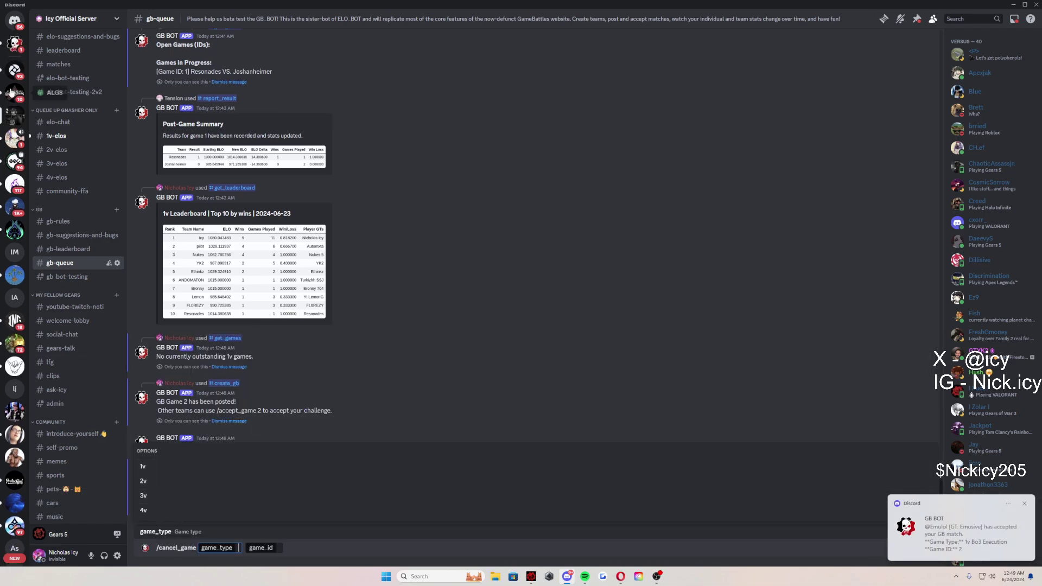
Examine the newest GB BOT direct message for the accepted match's opponent, host, game type and maps
left_click(14, 21)
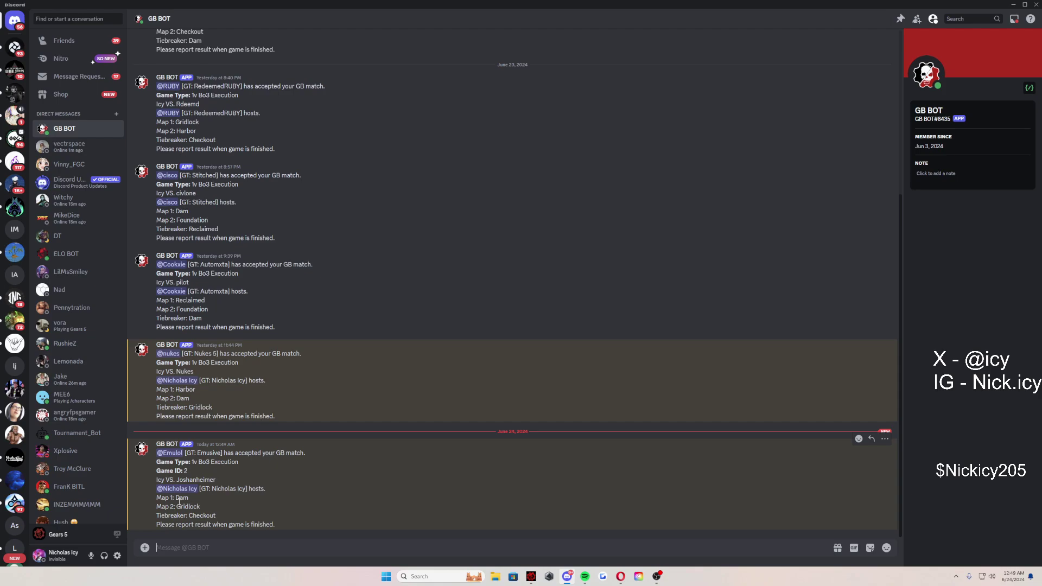
left_click_drag(201, 452, 225, 451)
left_click_drag(248, 489, 266, 490)
left_click_drag(198, 452, 191, 462)
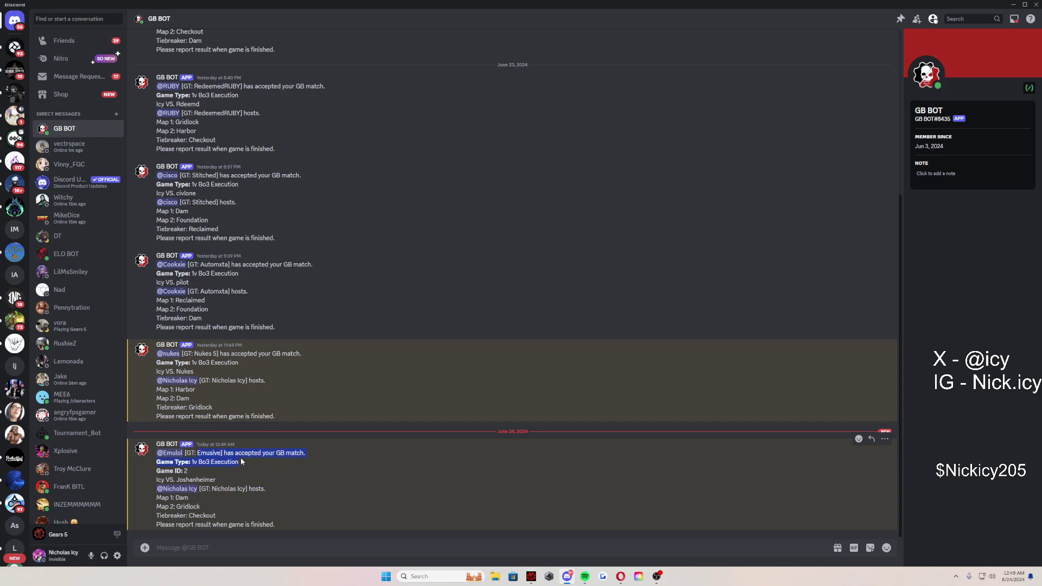
left_click(263, 549)
Return to the gb-queue channel of Icy Official Server and clear the unsent cancel_game command from the message draft
left_click(15, 93)
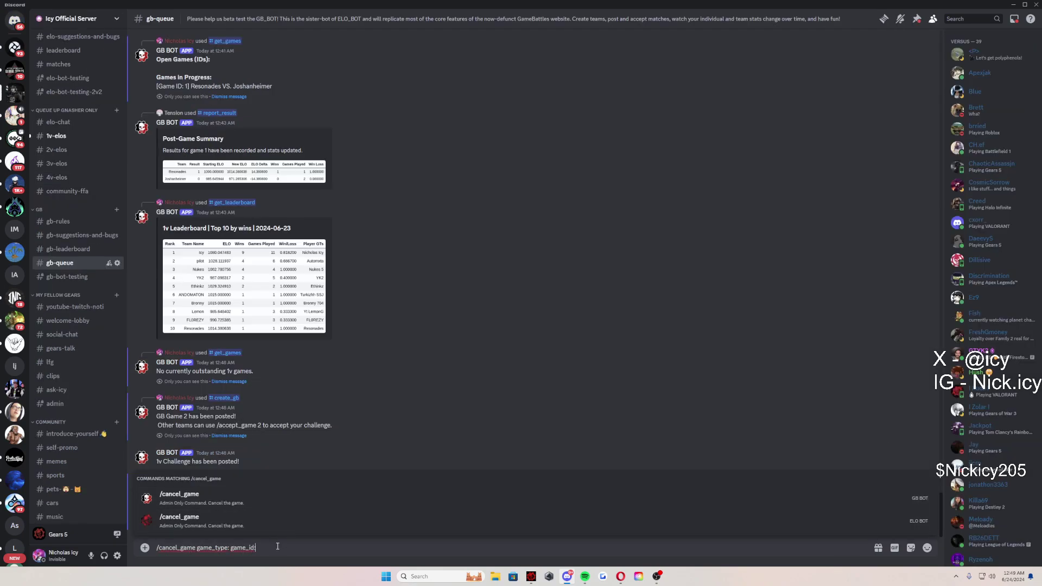
key("ctrl+a")
key("BackSpace")
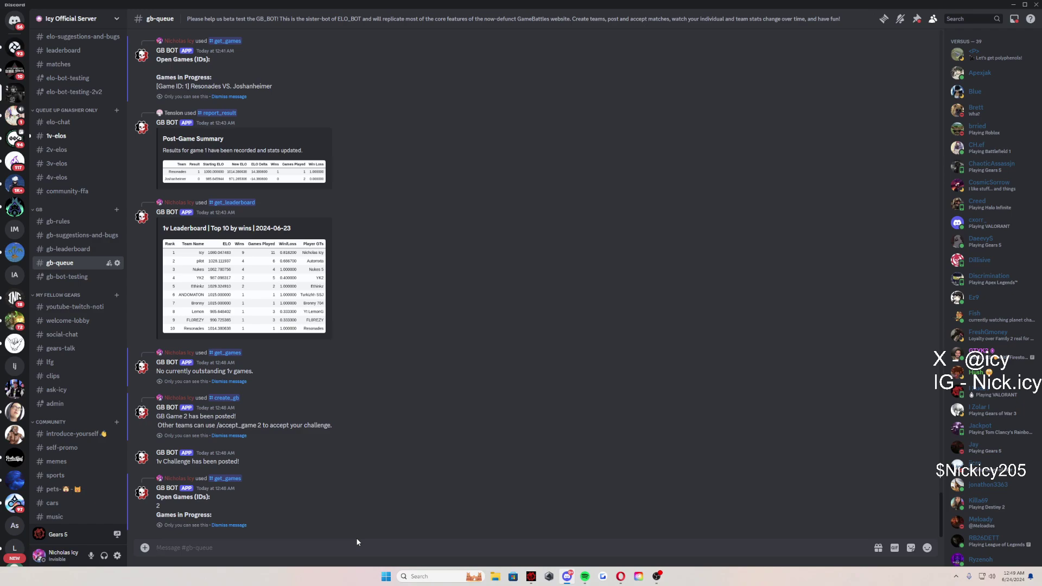
Try reporting a win with GB BOT's report_result command, using game type 1v, game ID 2 and result W
type("/re")
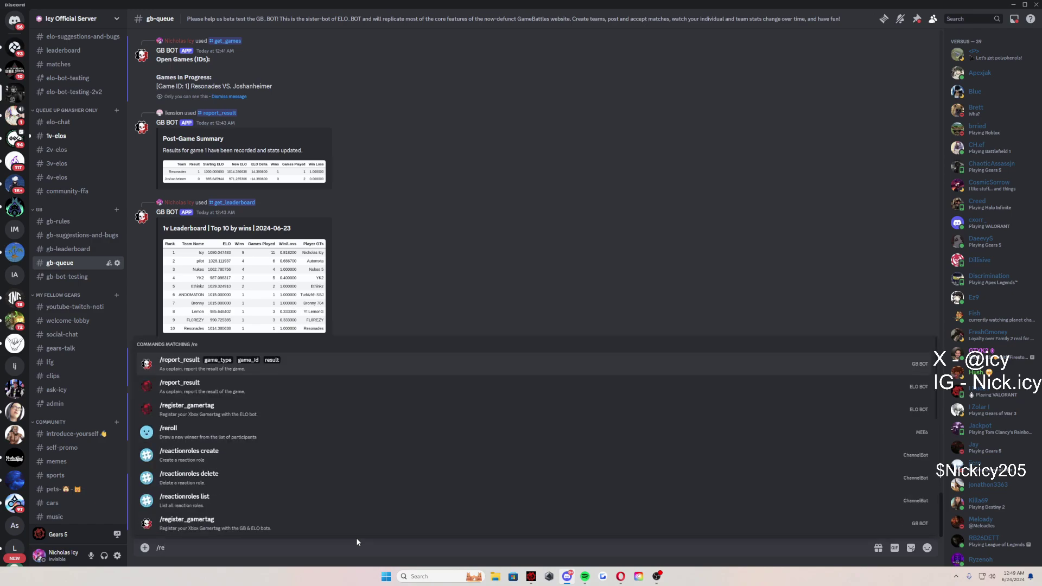
left_click(284, 364)
left_click(158, 466)
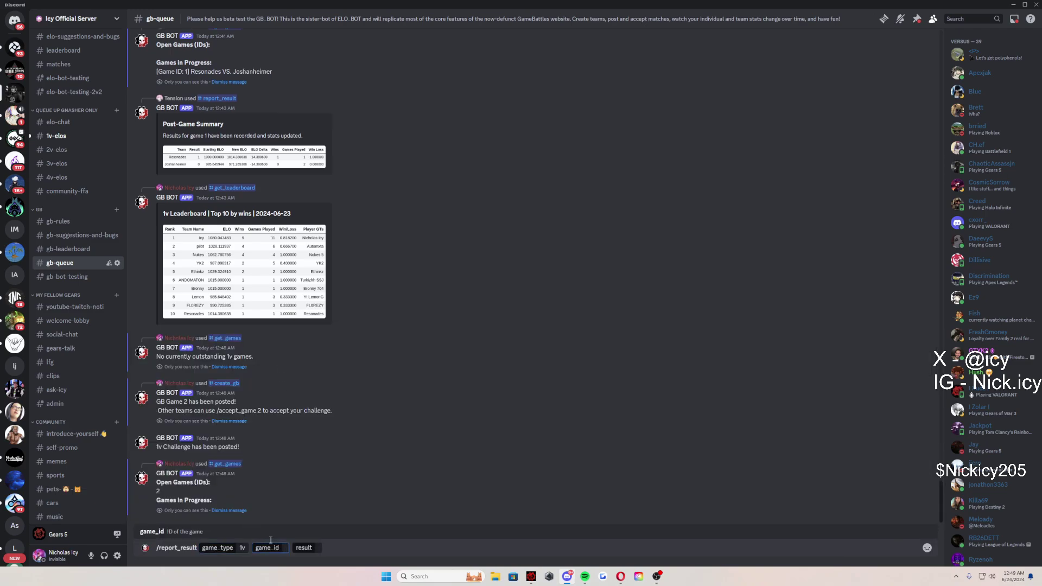
type("2")
double_click(158, 491)
left_click(322, 547)
key("Return")
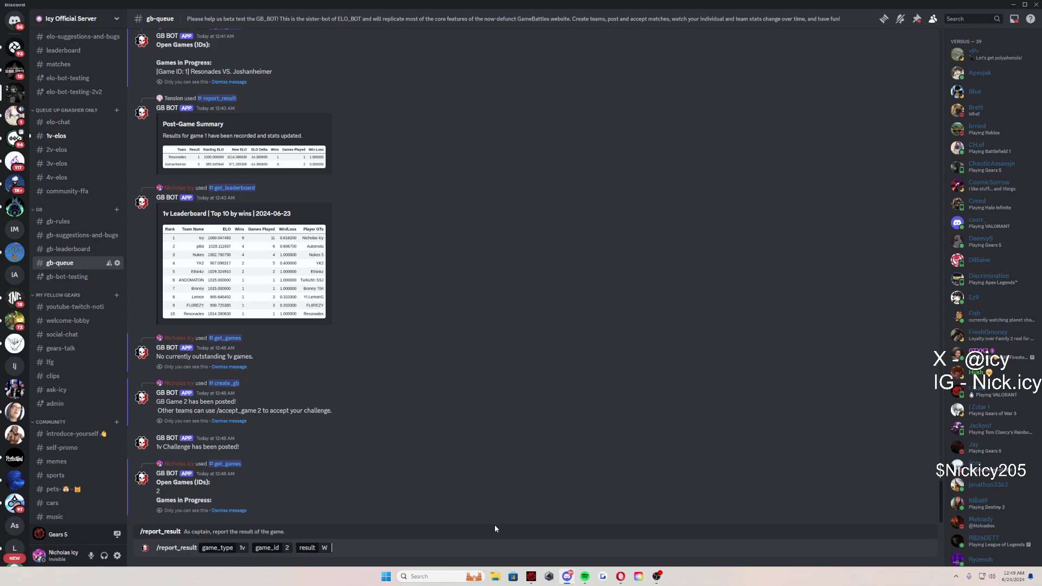
key("Return")
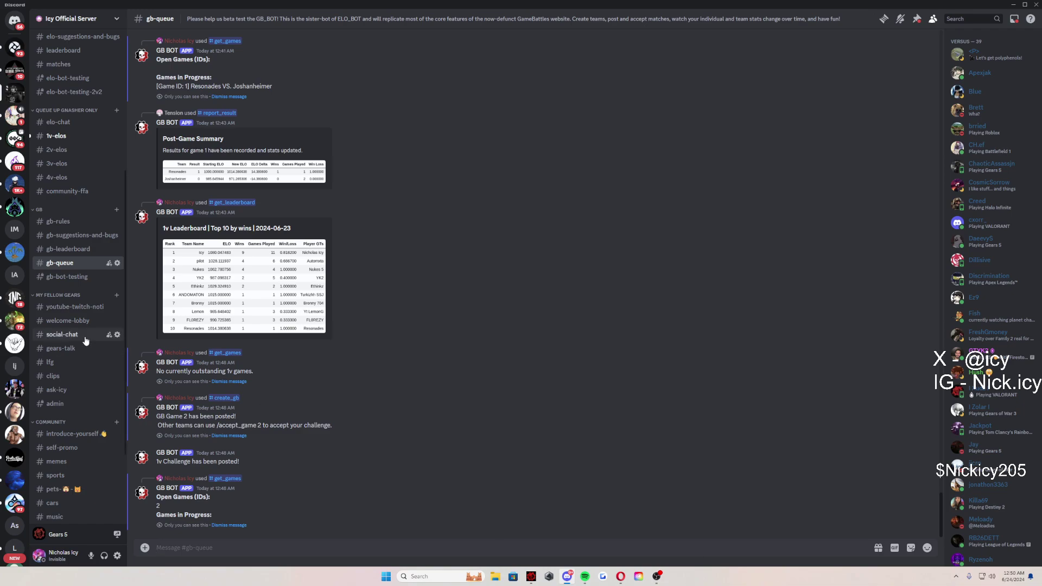
Examine the enlarged 1v leaderboard ranked by wins, and look back through older match reports and leaderboards in gb-queue
scroll(81, 179, "up", 5)
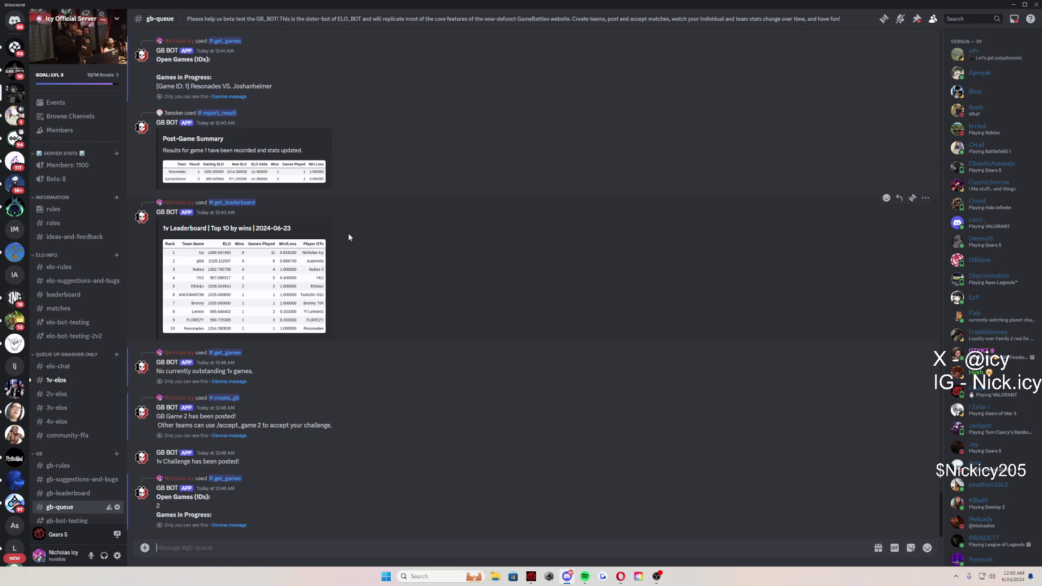
left_click(260, 302)
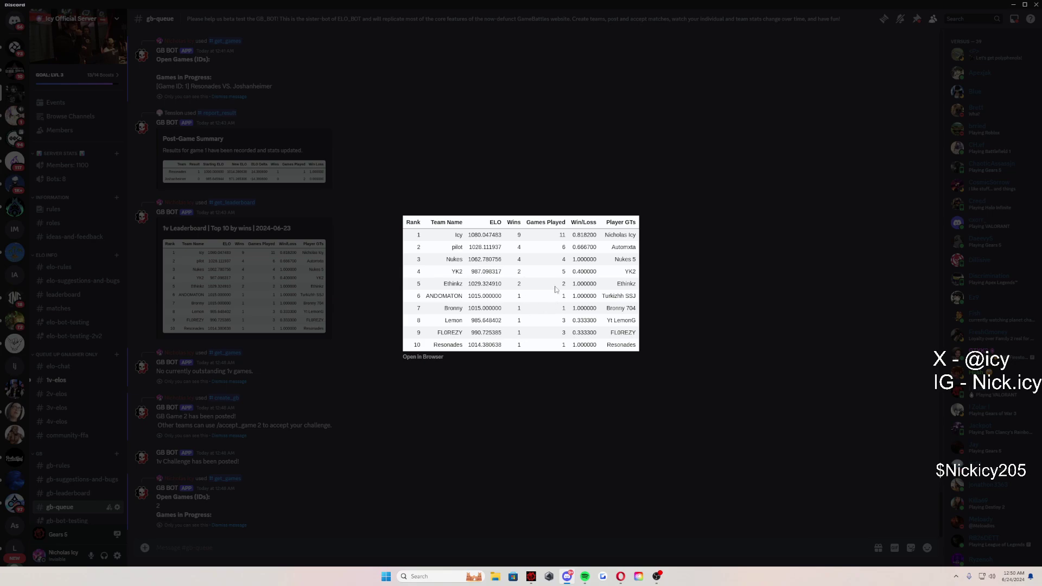
left_click(302, 545)
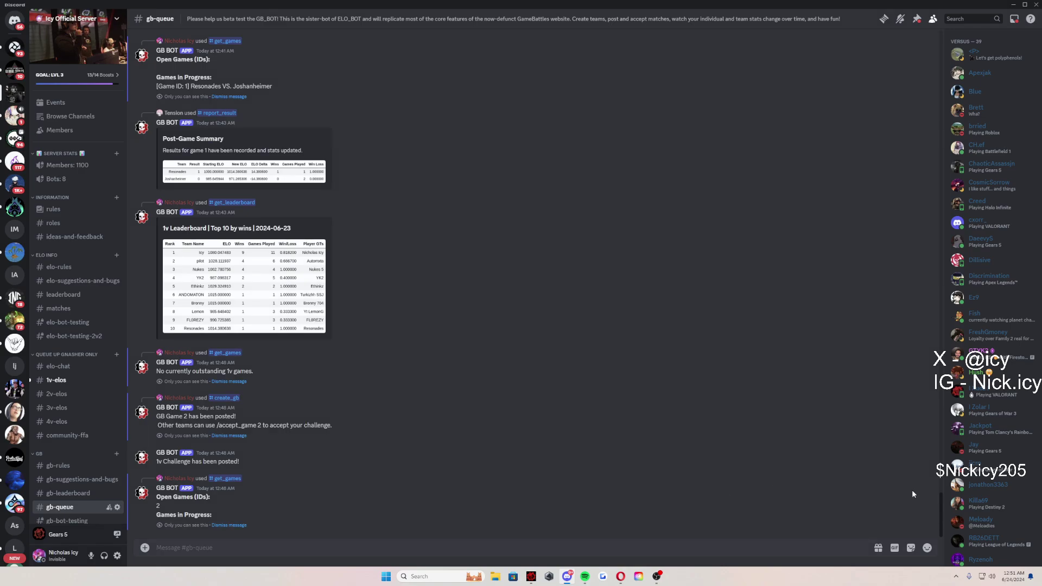
left_click_drag(942, 523, 920, 122)
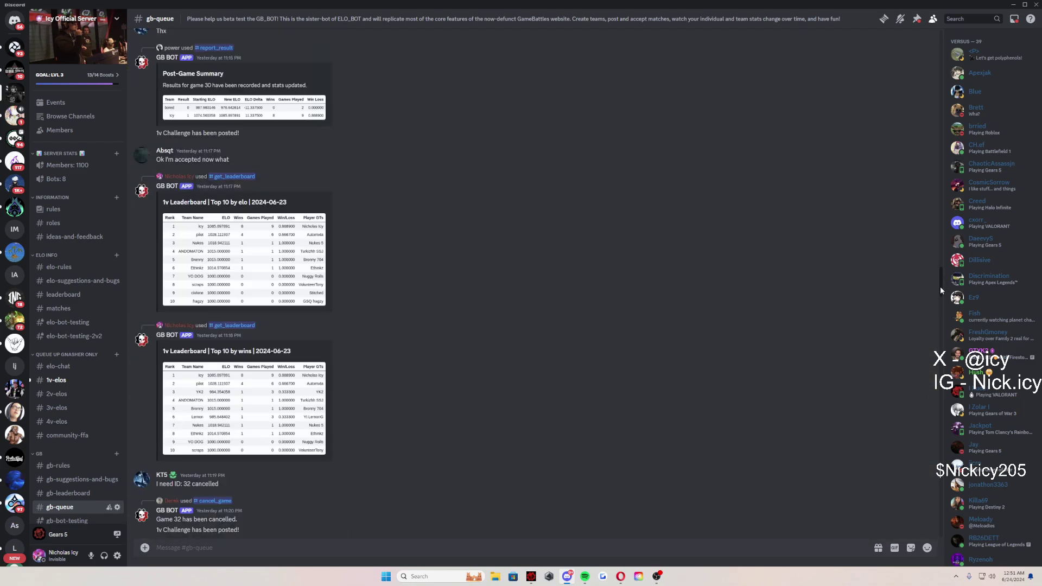
left_click_drag(940, 286, 916, 546)
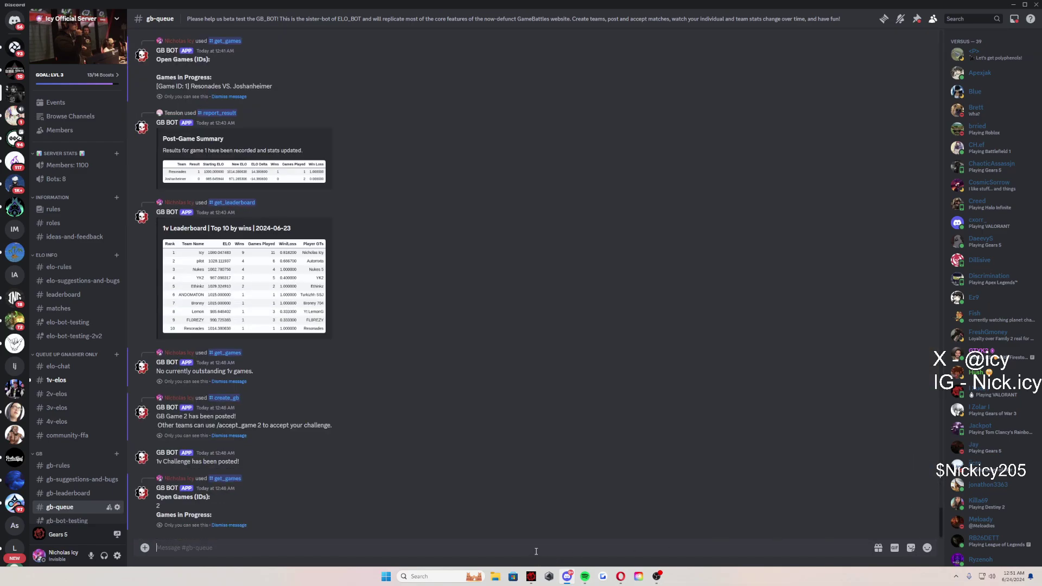